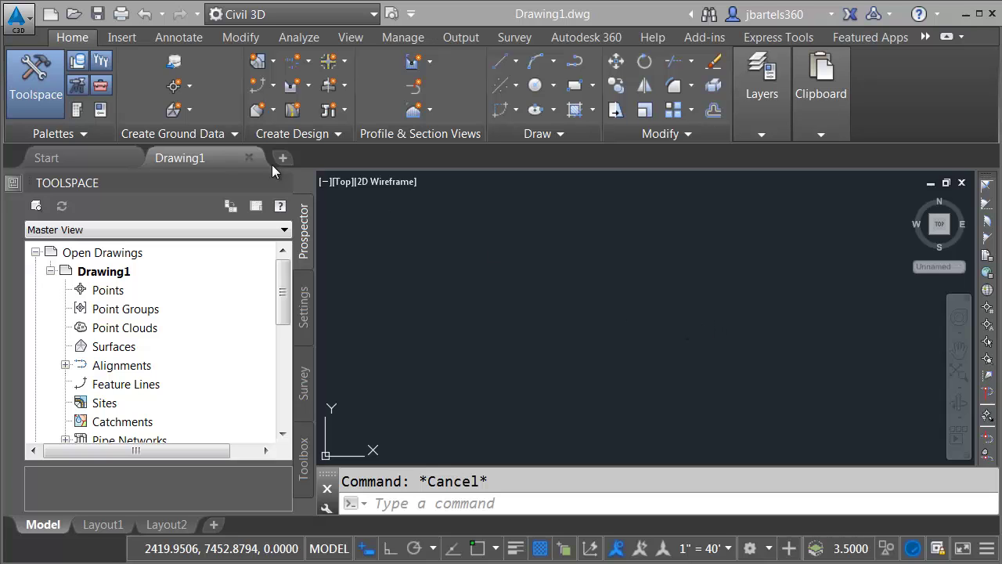
# Step: Select Legend.dgn on the Desktop for DGN import from the application menu
pyautogui.click(17, 17)
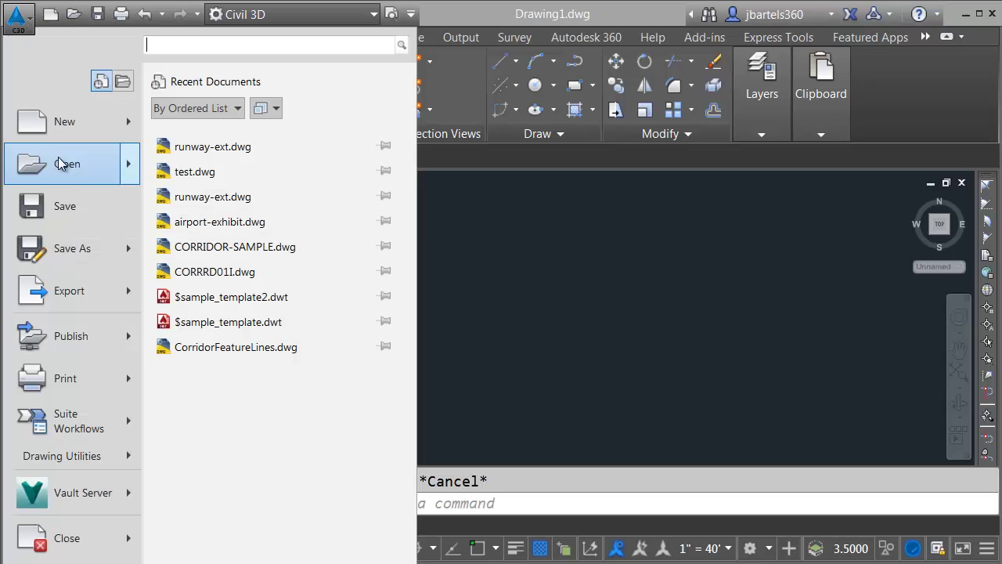
pyautogui.moveTo(63, 163)
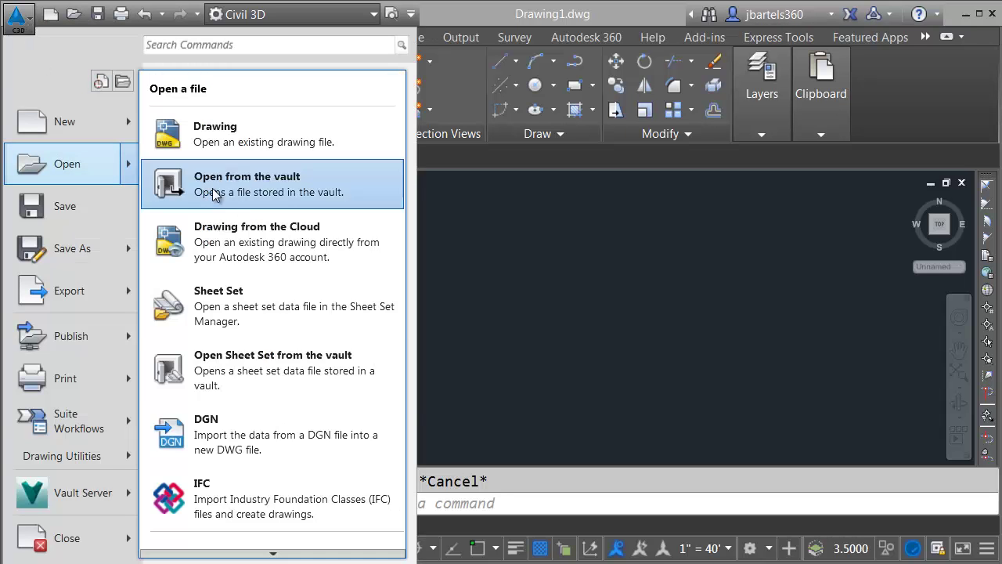
pyautogui.click(215, 434)
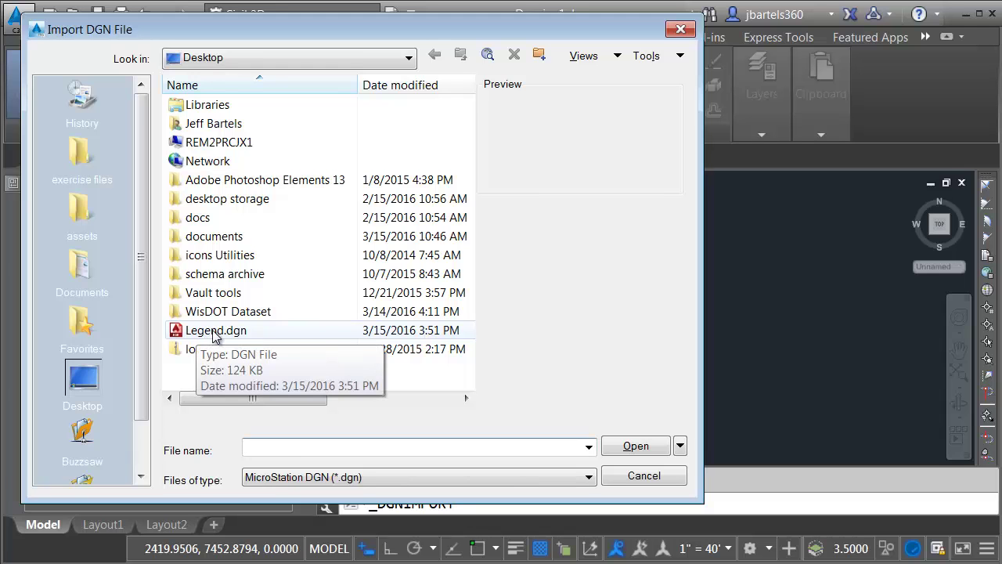
pyautogui.click(215, 332)
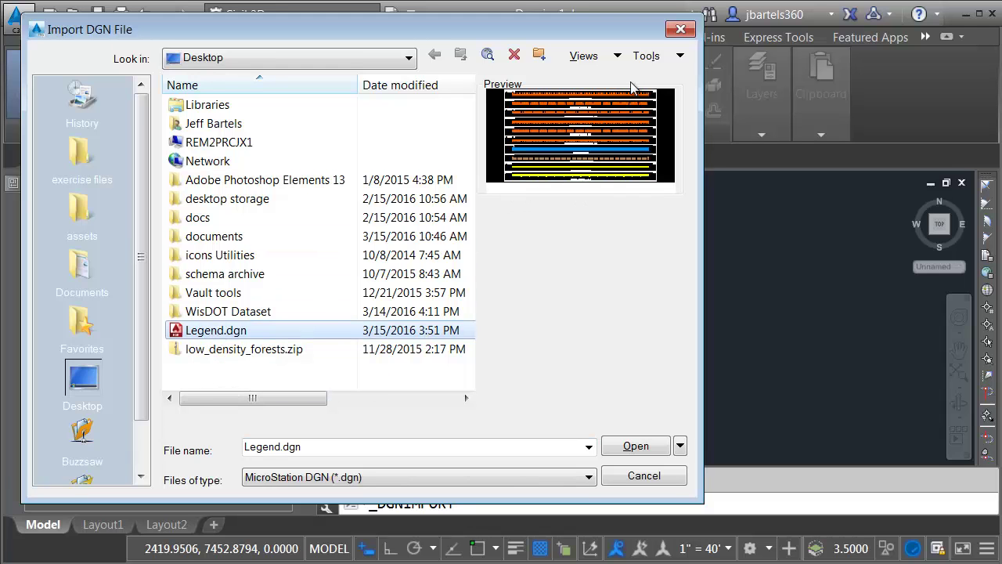
pyautogui.click(619, 446)
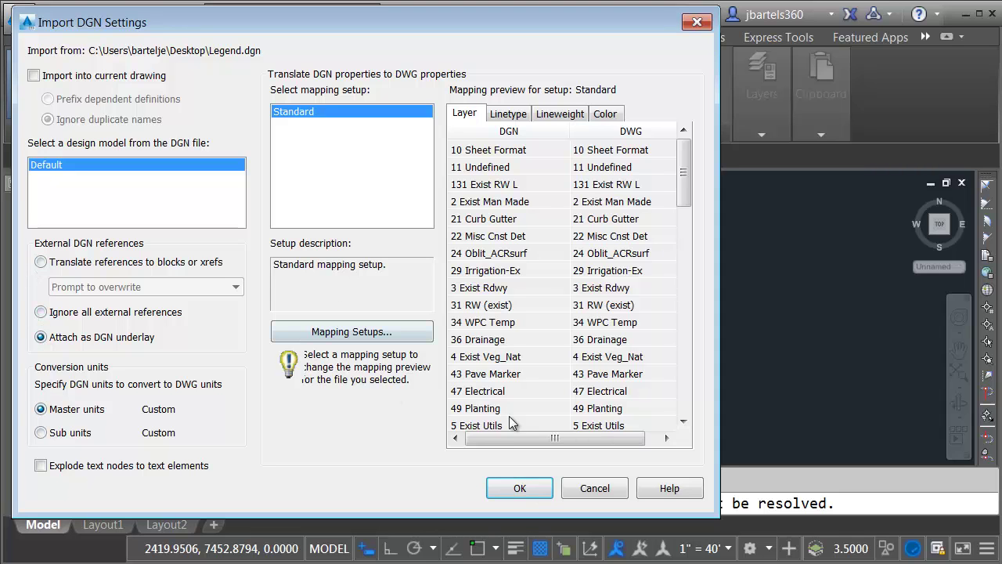
# Step: Accept the Standard mapping settings and import Legend.dgn into a new drawing
pyautogui.click(509, 487)
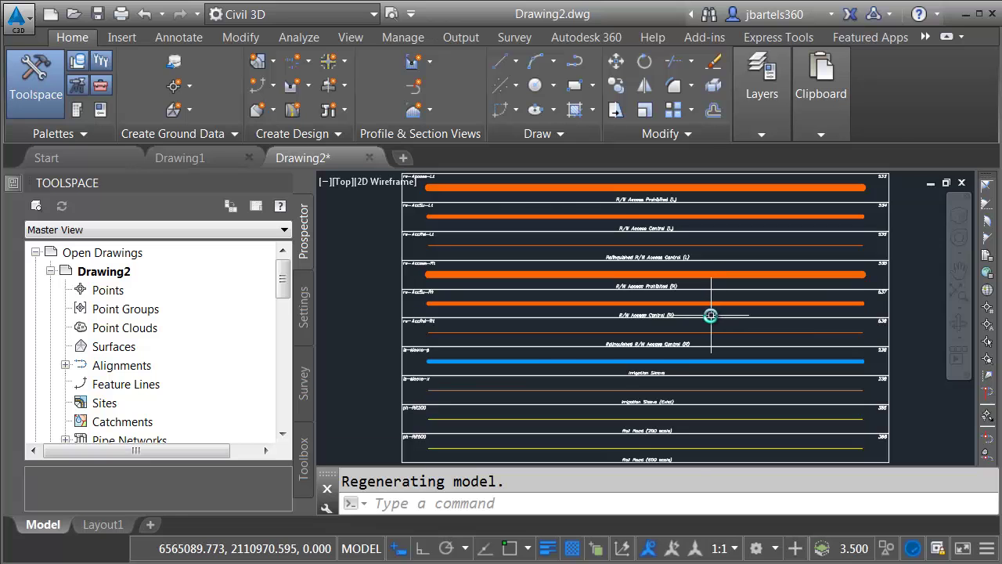
# Step: Zoom in and out on the imported legend's orange, blue and yellow linetype samples
pyautogui.scroll(3, 714, 315)
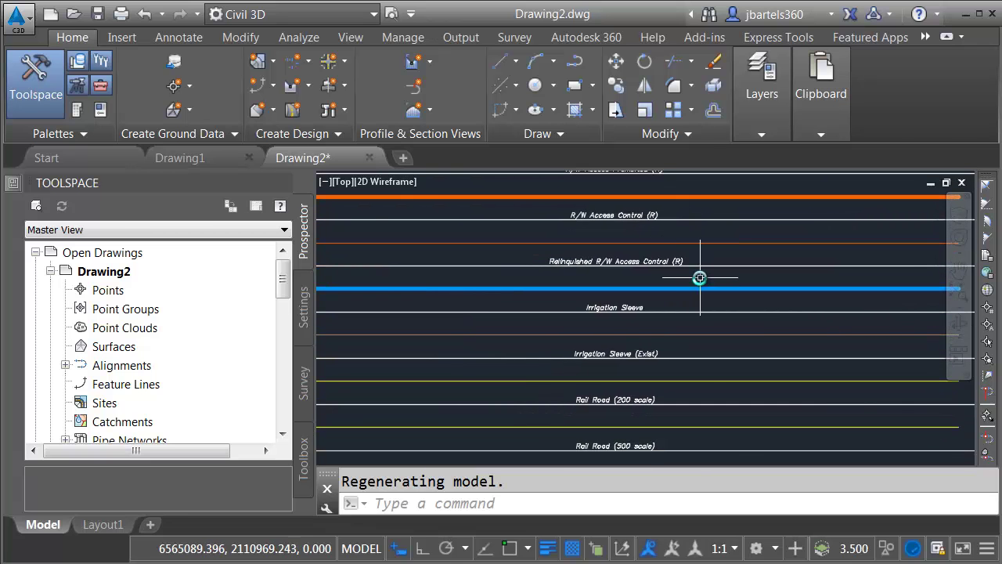
pyautogui.scroll(-4, 699, 277)
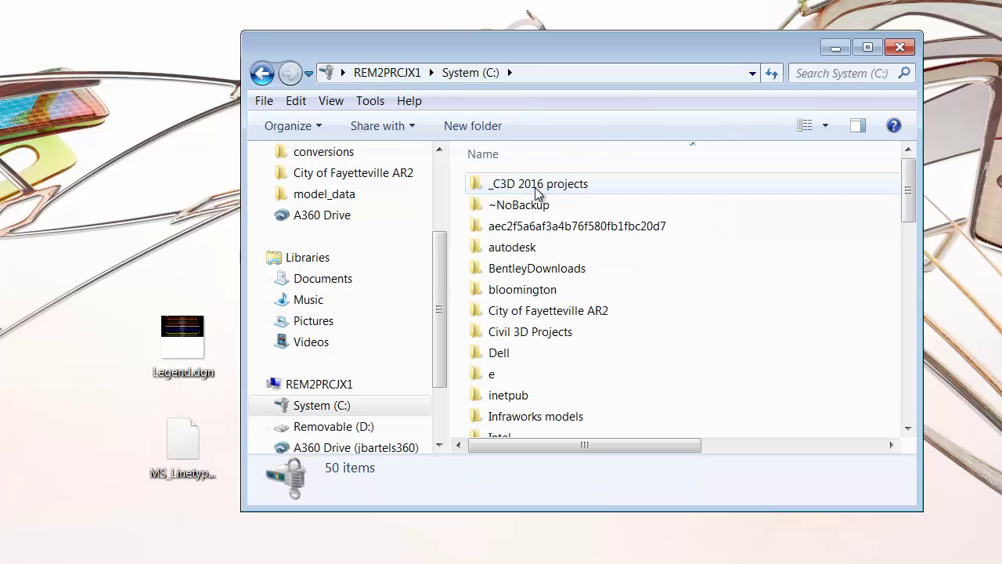
# Step: Move MS_Linetypes.rsc from the desktop into C:\JWB Civil 3D standards\RSC files
pyautogui.moveTo(913, 217); pyautogui.dragTo(901, 251)
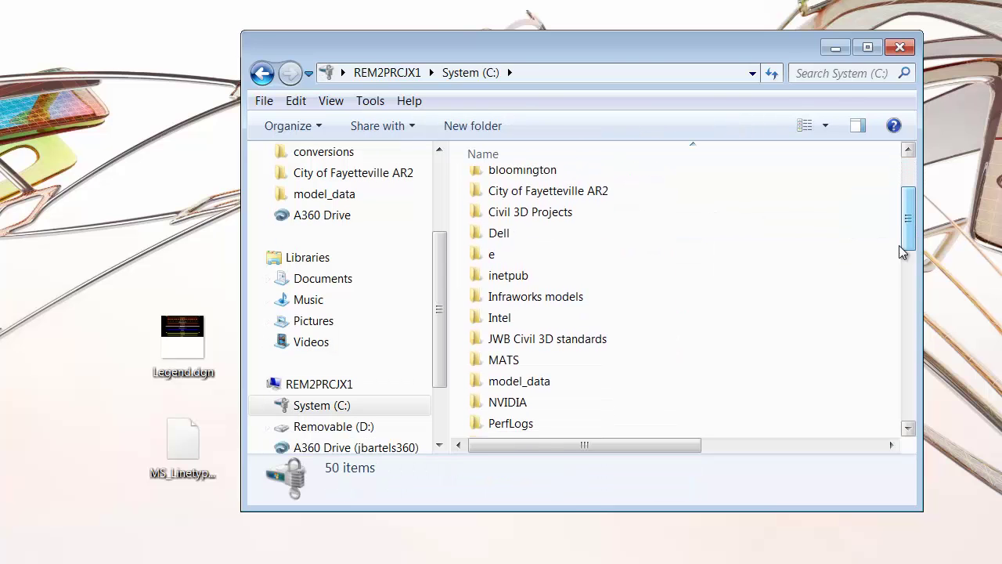
pyautogui.doubleClick(553, 340)
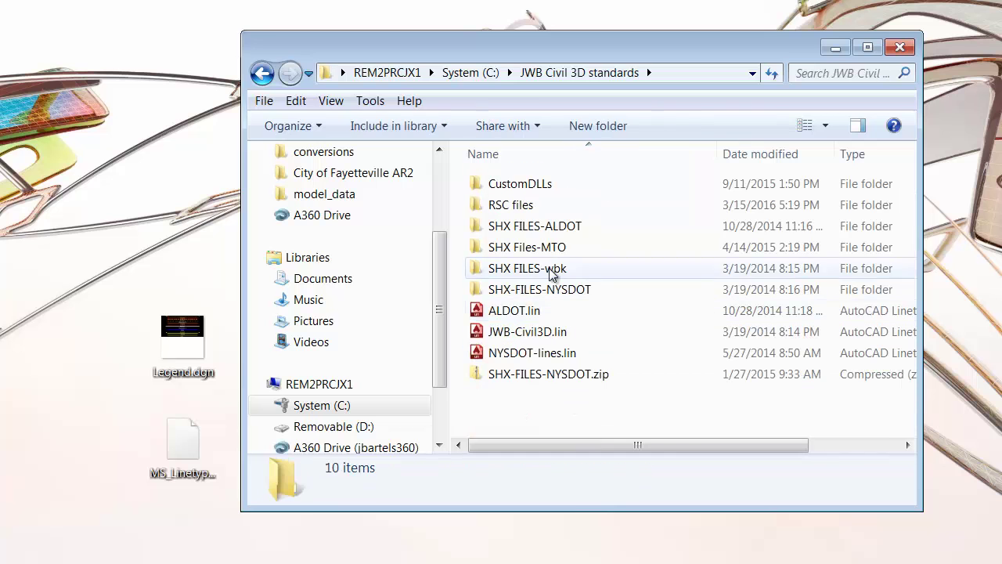
pyautogui.doubleClick(517, 206)
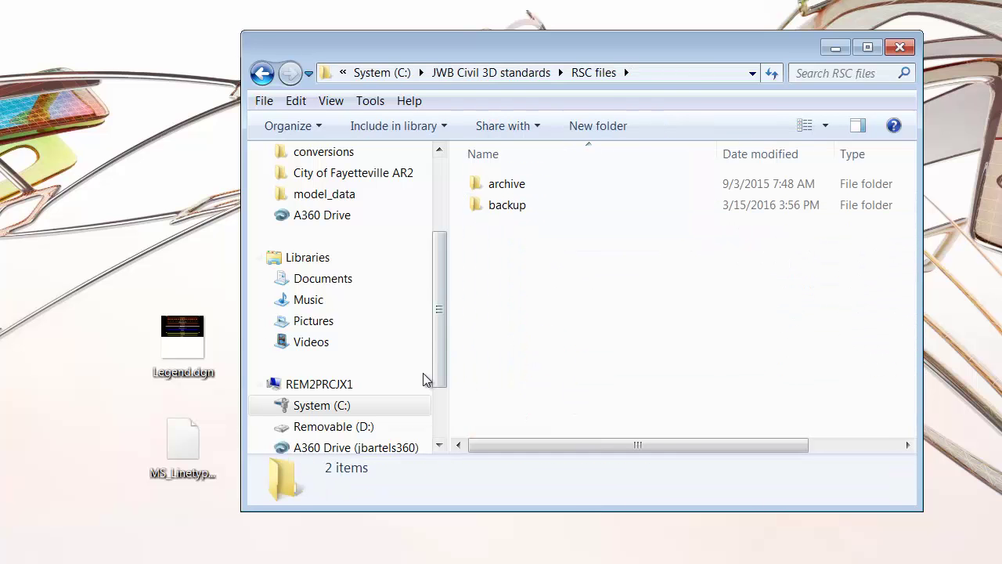
pyautogui.click(188, 452)
pyautogui.moveTo(188, 452); pyautogui.dragTo(516, 252)
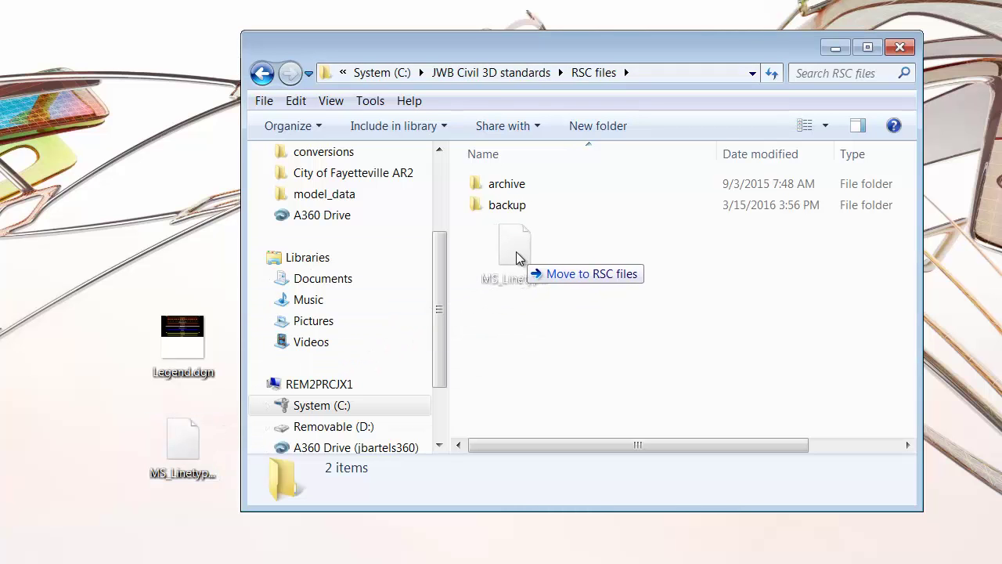
pyautogui.moveTo(516, 252); pyautogui.dragTo(516, 251, button='right')
pyautogui.click(555, 301)
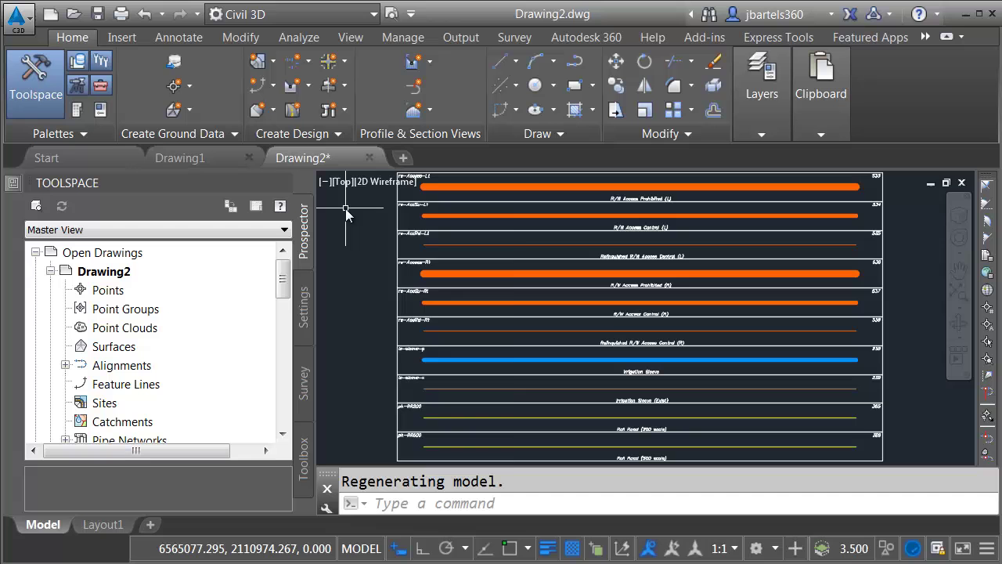
# Step: Open the Options dialog from the drawing area's right-click menu
pyautogui.rightClick(345, 208)
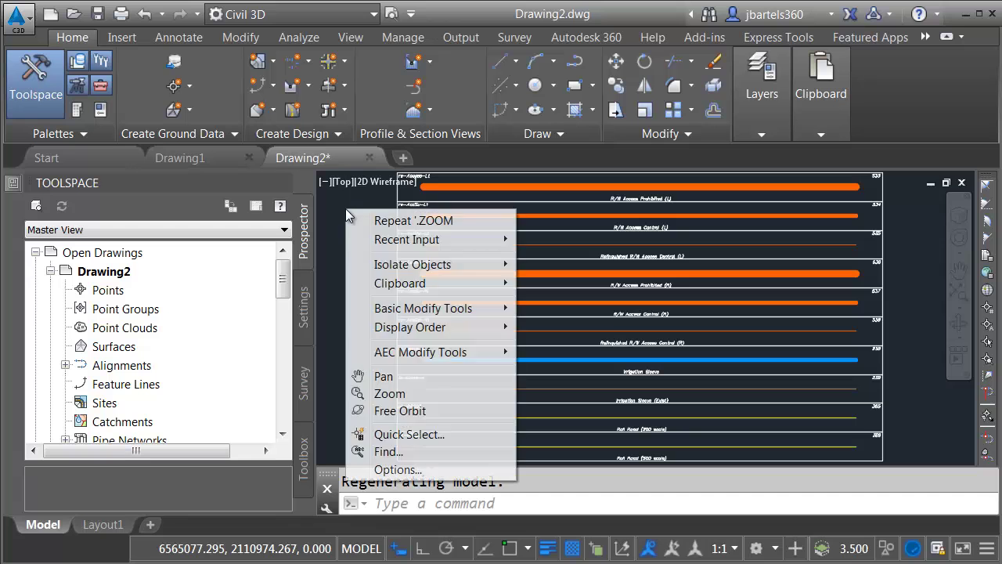
pyautogui.click(392, 469)
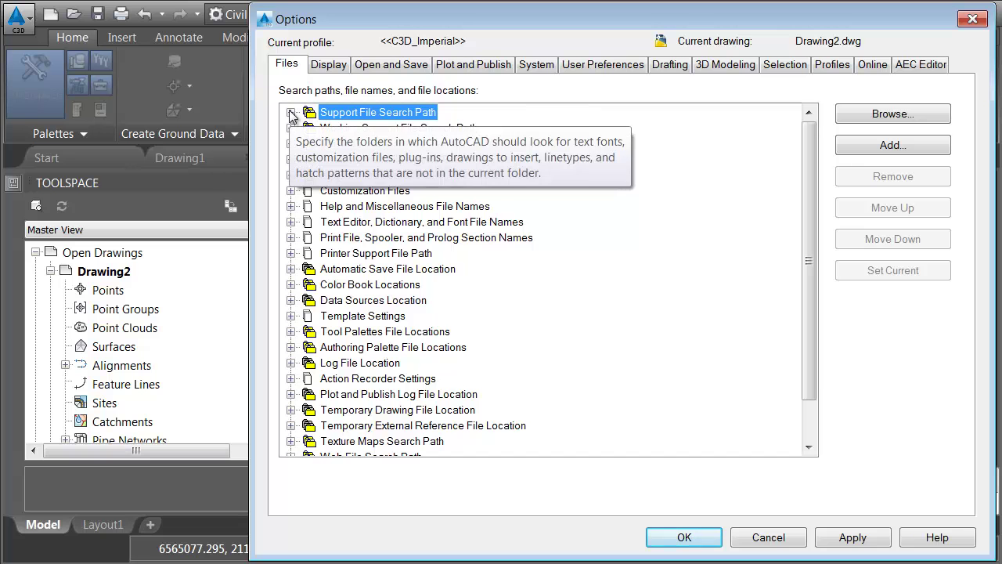
# Step: Add C:\JWB Civil 3D standards\RSC files as a Support File Search Path entry and apply
pyautogui.click(291, 113)
pyautogui.moveTo(809, 200); pyautogui.dragTo(809, 266)
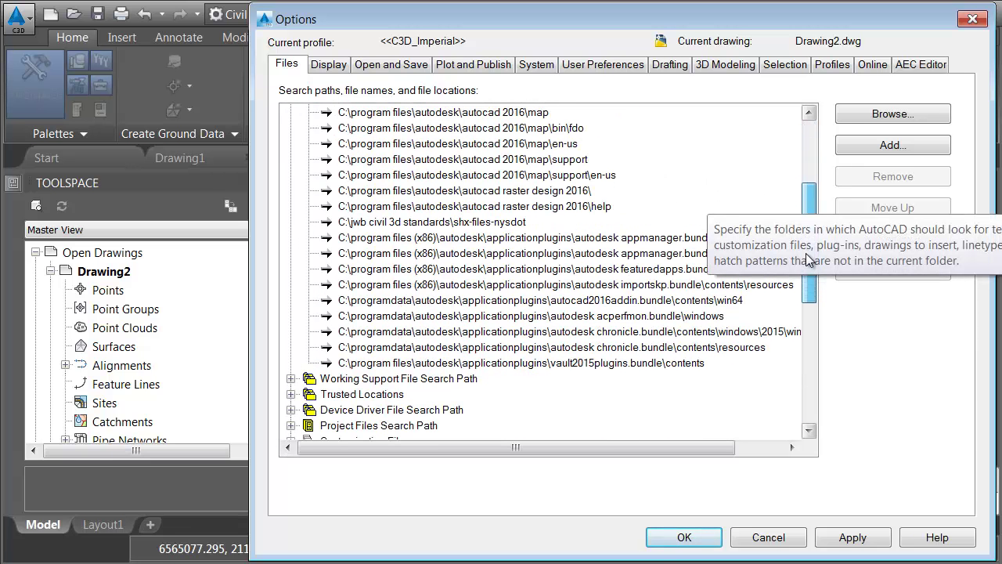
pyautogui.click(845, 147)
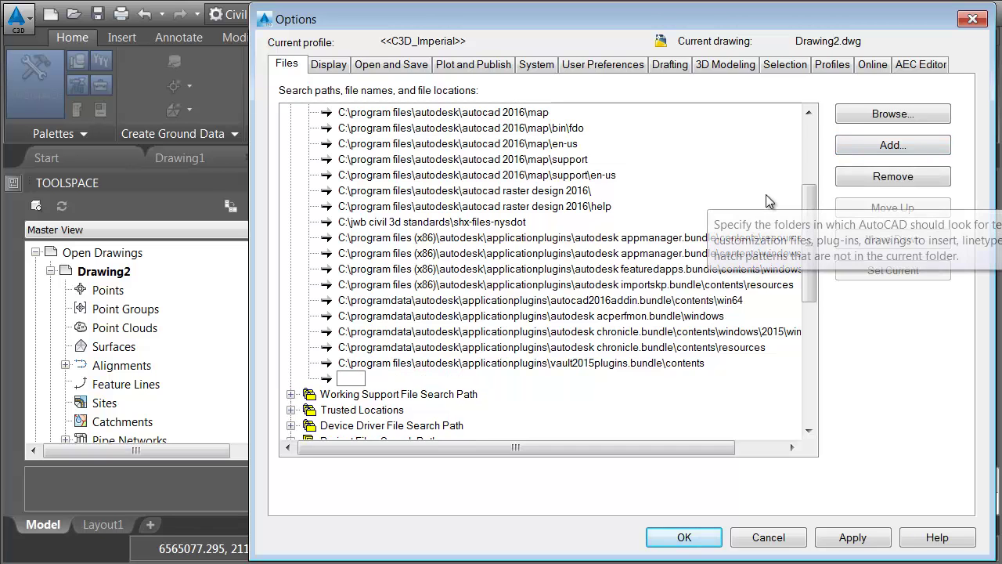
pyautogui.click(853, 115)
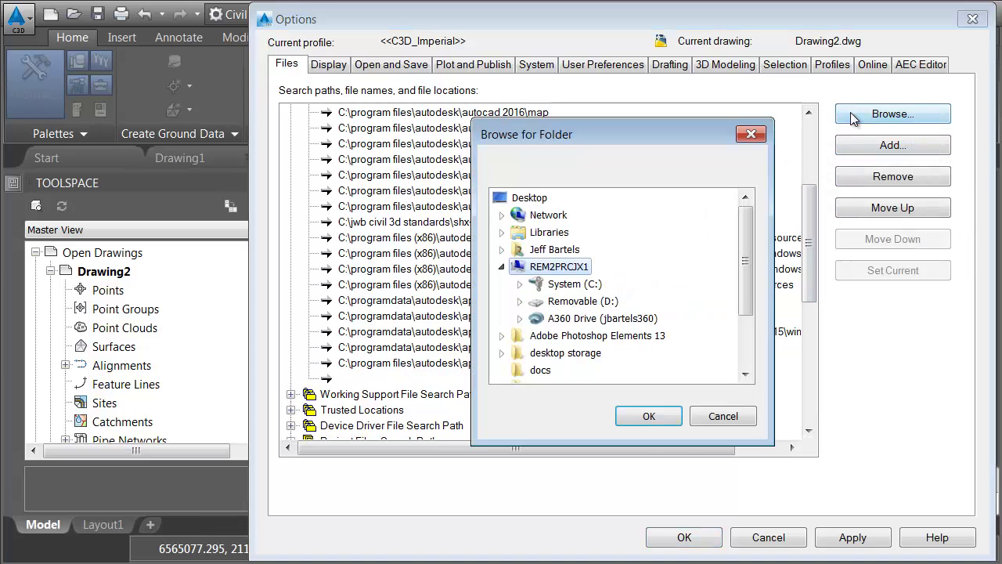
pyautogui.doubleClick(575, 283)
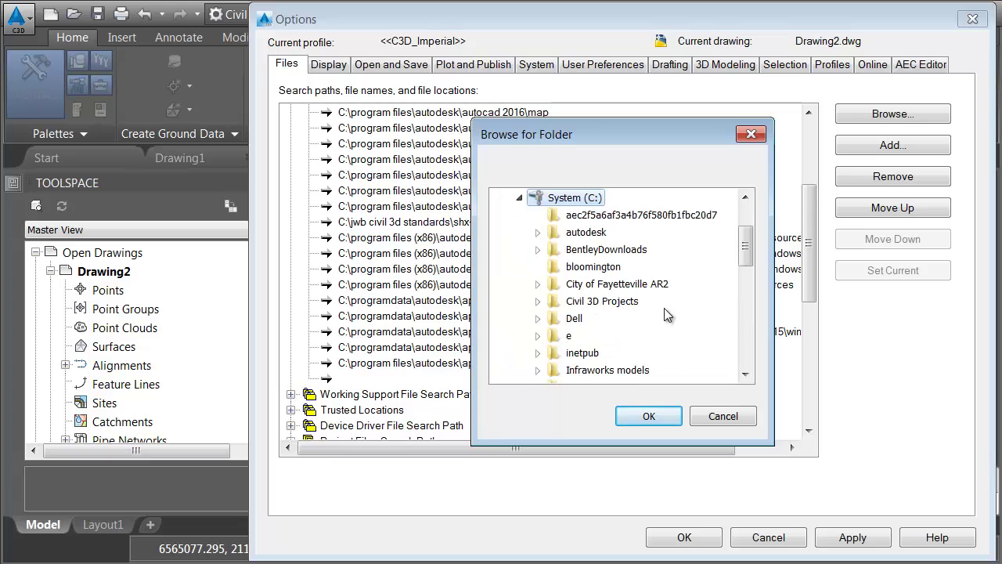
pyautogui.scroll(-2, 744, 266)
pyautogui.click(622, 321)
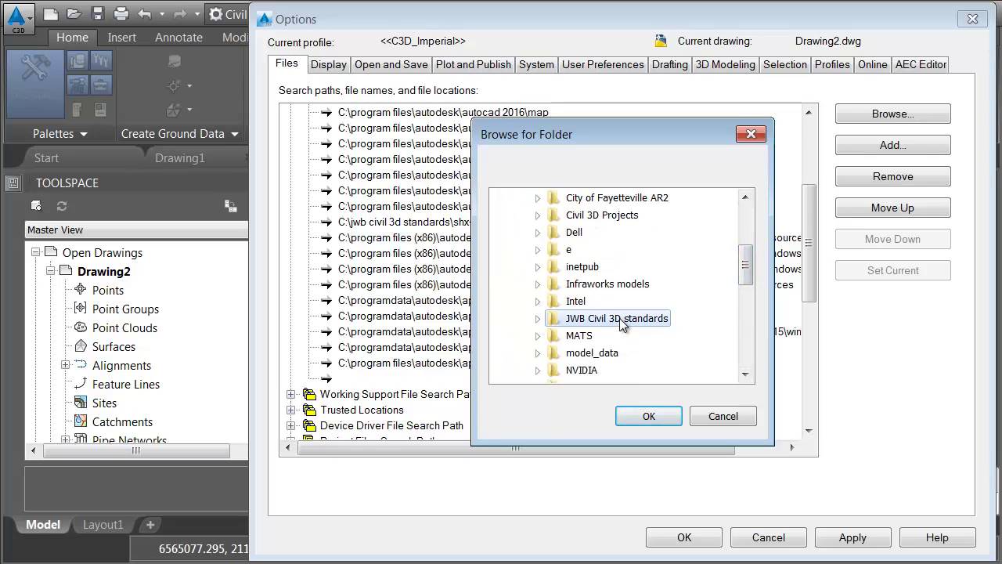
pyautogui.doubleClick(622, 321)
pyautogui.click(607, 304)
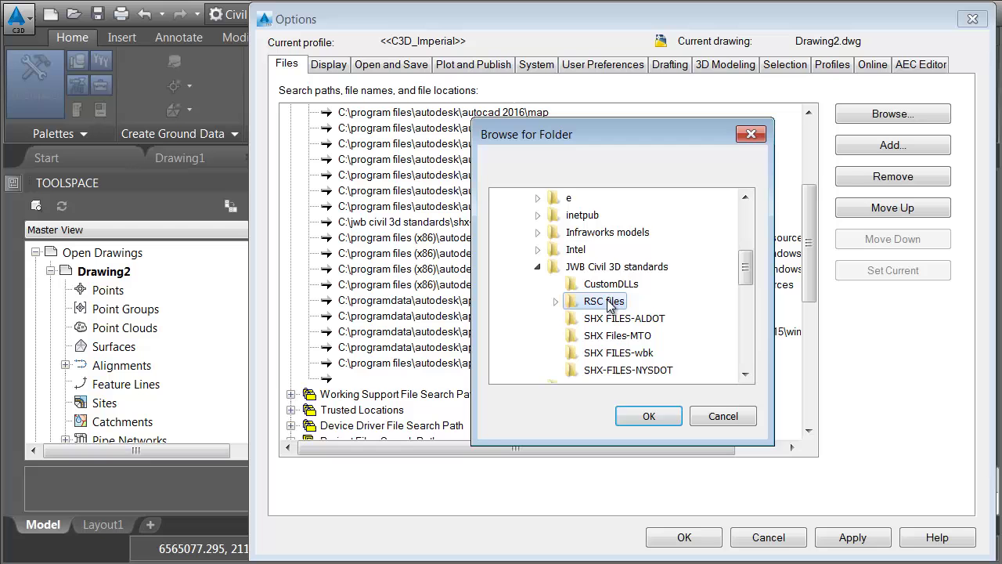
pyautogui.click(649, 417)
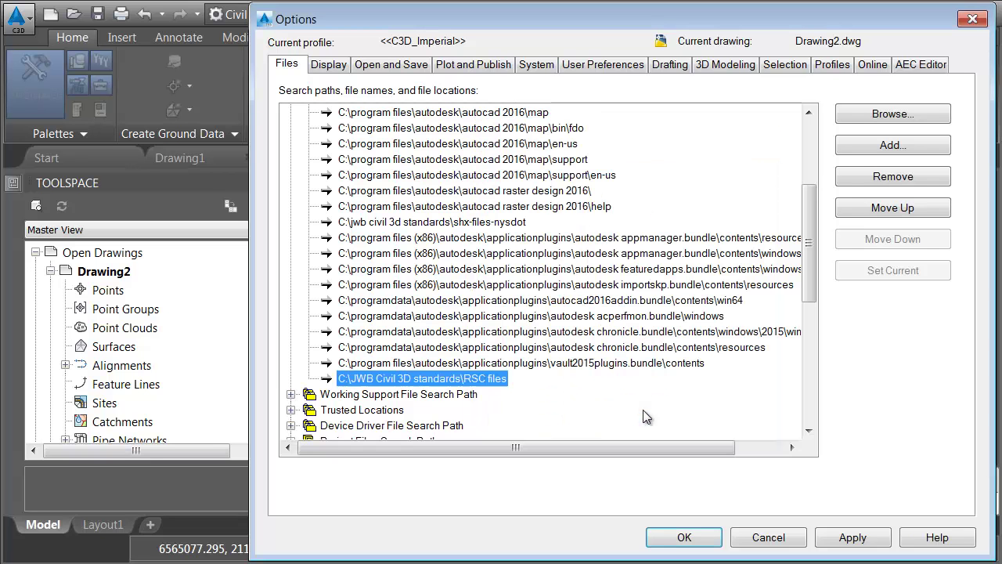
pyautogui.click(675, 537)
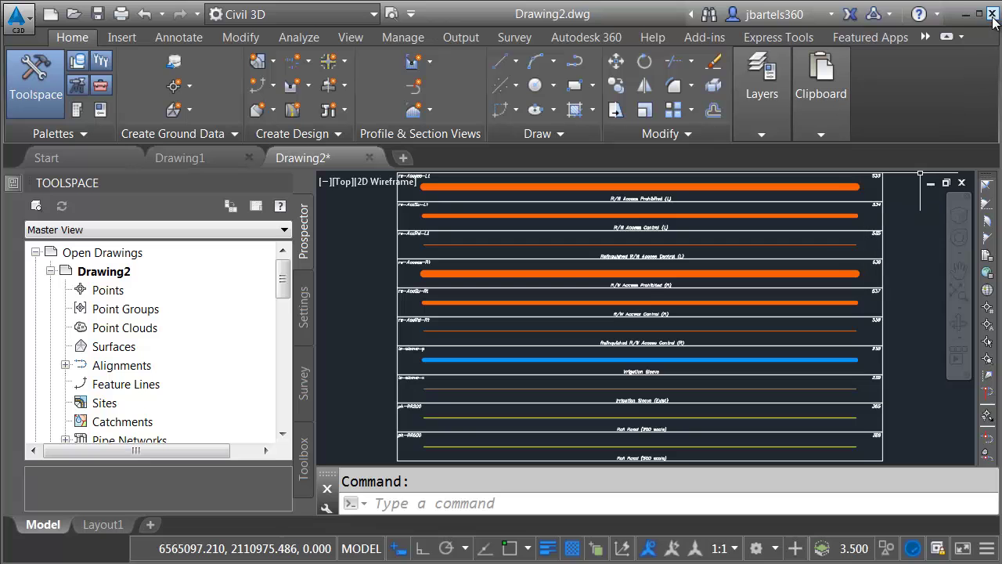
# Step: Exit Civil 3D without saving Drawing2, then relaunch it from the desktop
pyautogui.click(992, 14)
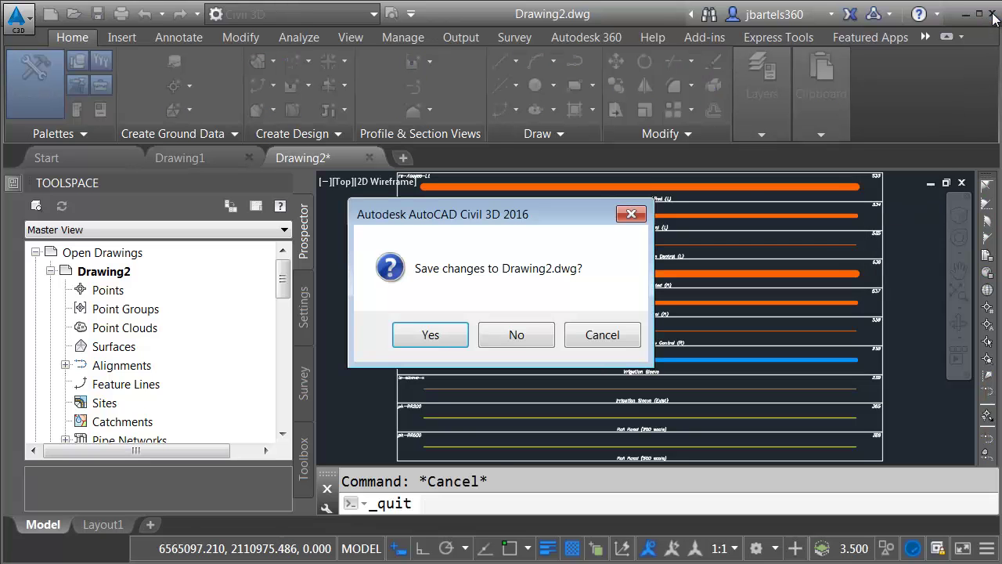
pyautogui.click(517, 335)
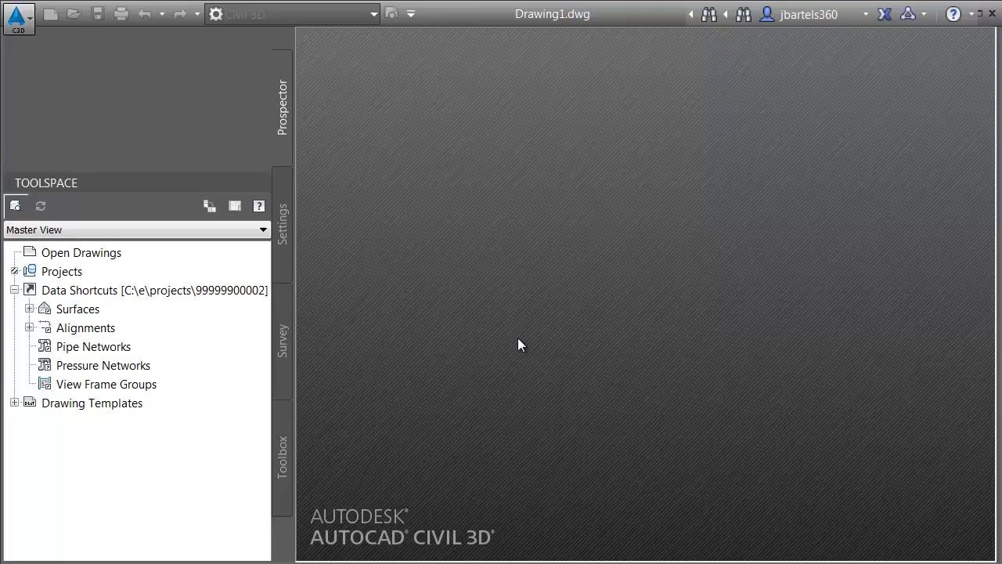
pyautogui.doubleClick(406, 440)
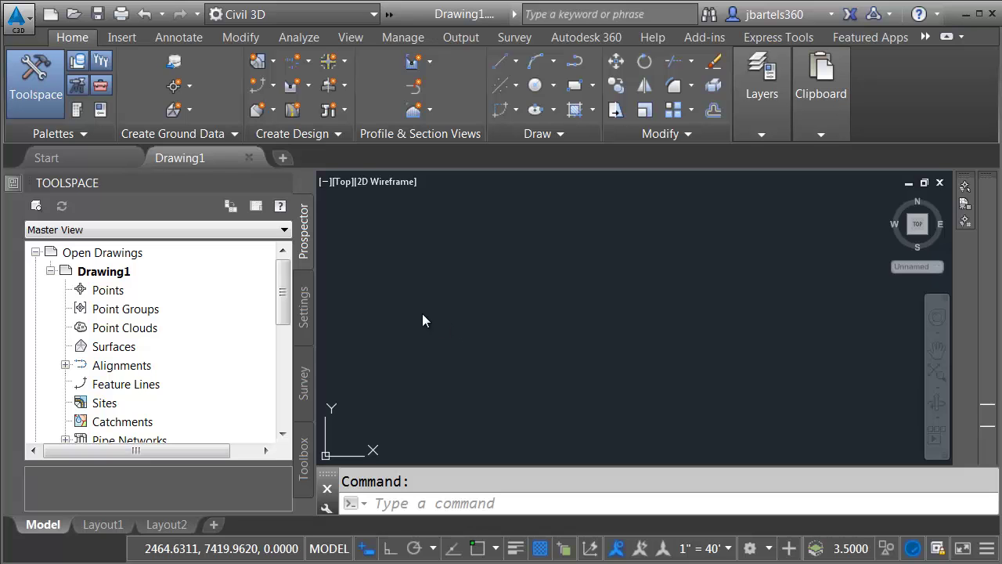
# Step: Re-import Legend.dgn from the Desktop using the Standard mapping setup
pyautogui.click(17, 18)
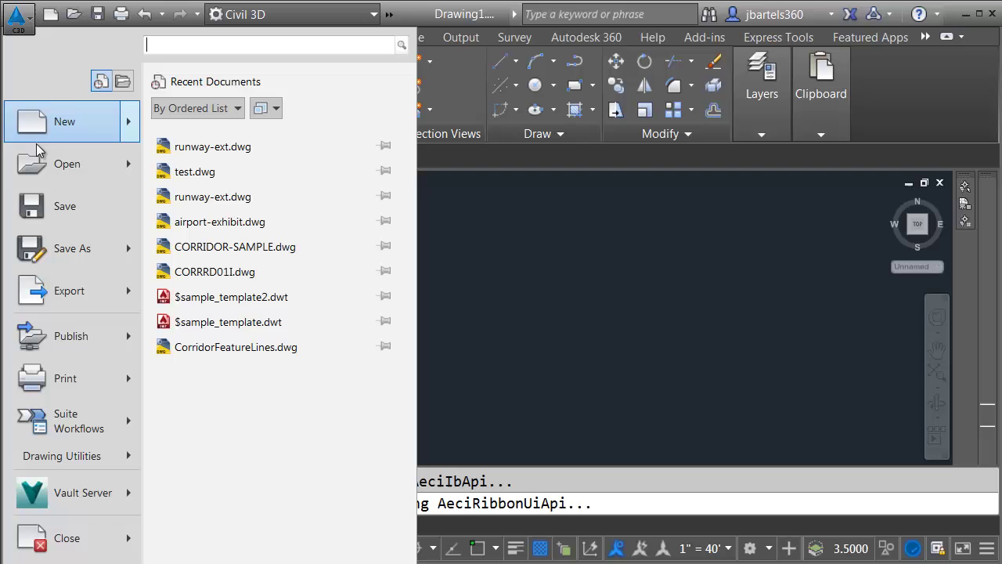
pyautogui.moveTo(44, 168)
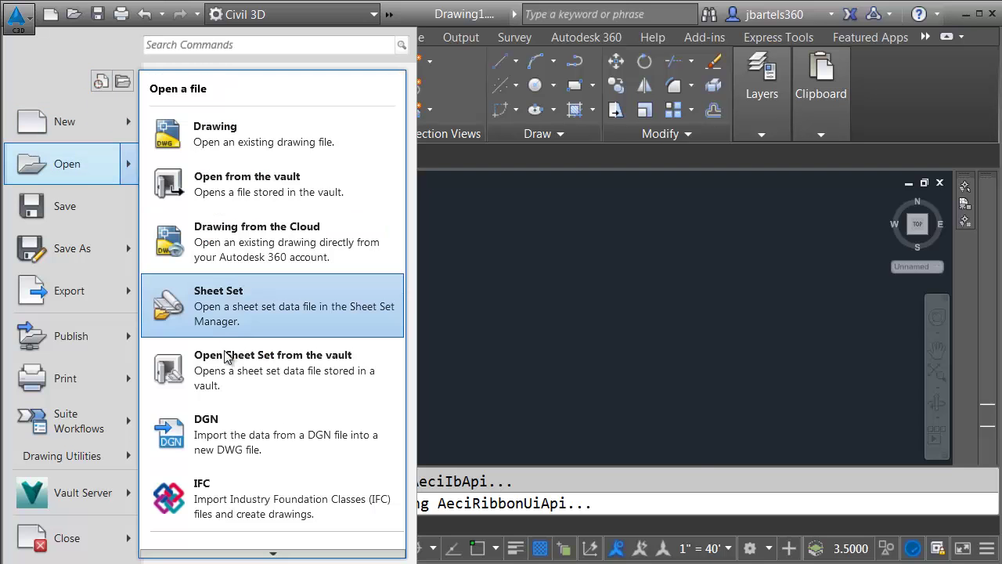
pyautogui.click(223, 424)
pyautogui.click(219, 330)
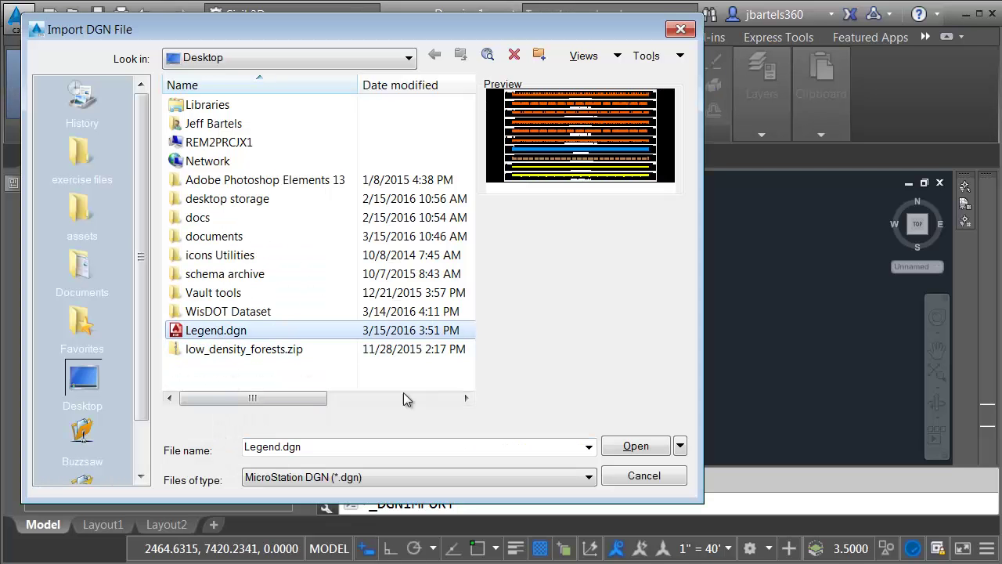
pyautogui.click(636, 445)
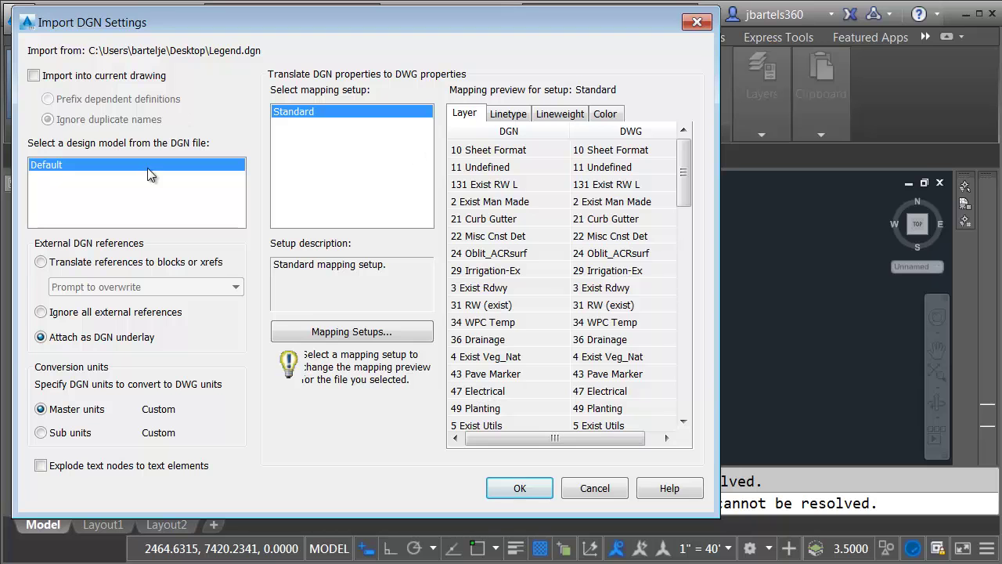
pyautogui.click(513, 491)
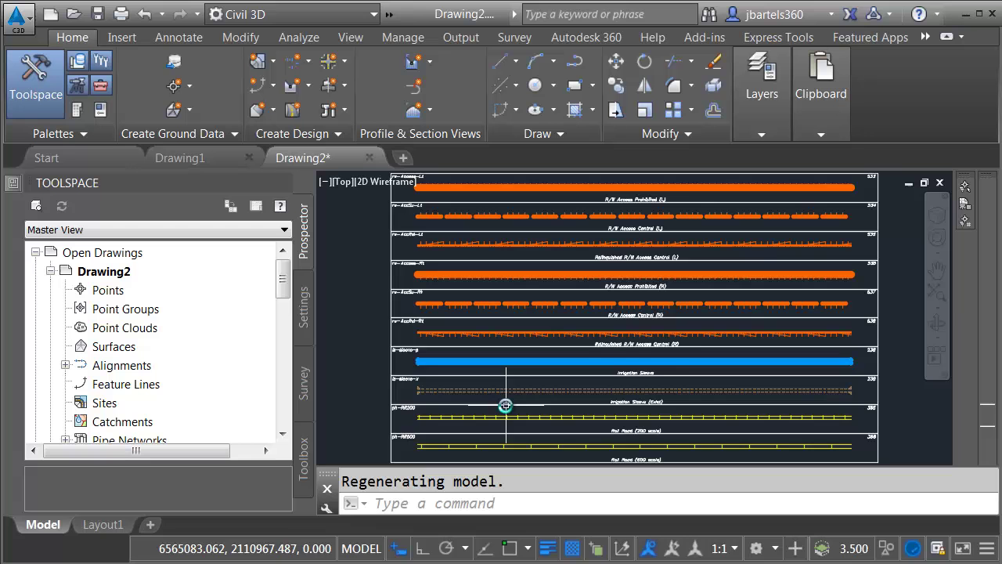
# Step: Zoom and pan to inspect the right ends of the legend's linetype rows
pyautogui.scroll(1, 739, 399)
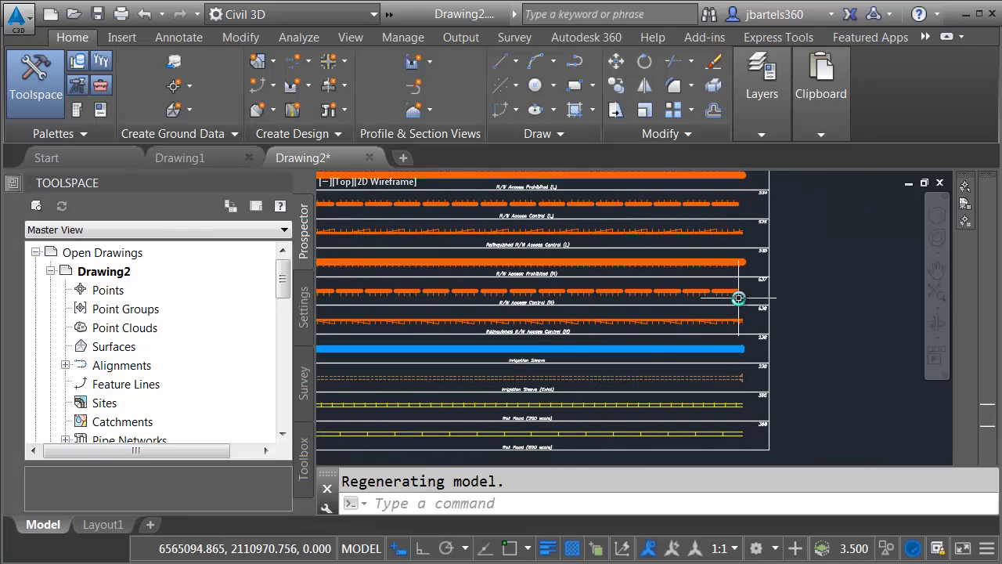
pyautogui.scroll(1, 768, 297)
pyautogui.scroll(1, 764, 383)
pyautogui.moveTo(764, 383)
pyautogui.mouseDown(button='middle')
pyautogui.moveTo(711, 329)
pyautogui.moveTo(720, 262)
pyautogui.moveTo(707, 263)
pyautogui.moveTo(711, 278)
pyautogui.moveTo(599, 291)
pyautogui.moveTo(611, 292)
pyautogui.mouseUp(button='middle')
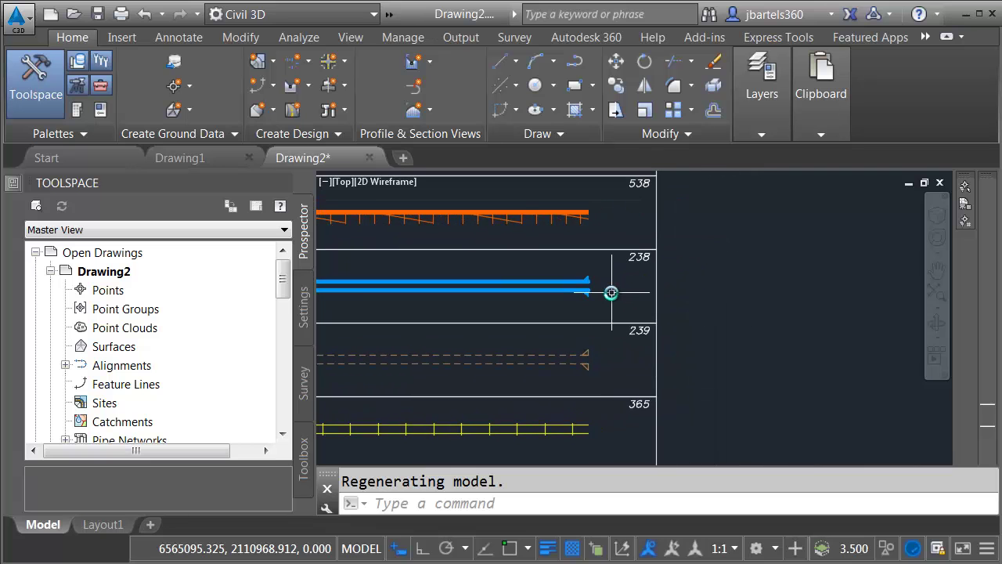
pyautogui.scroll(-1, 611, 292)
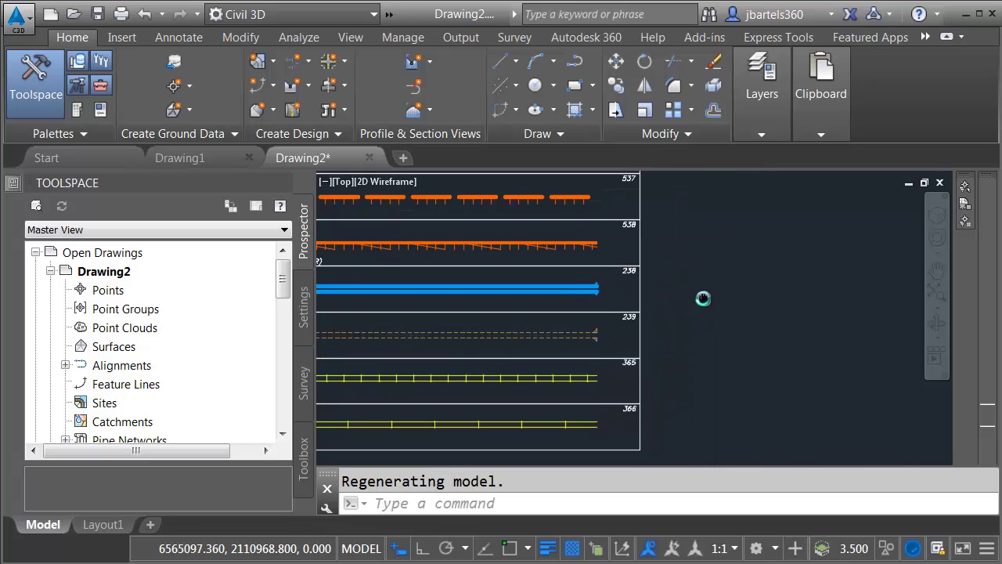
pyautogui.scroll(-1, 705, 300)
# Step: Draw a polyline beside the legend: a straight segment bending into arcs
pyautogui.click(536, 61)
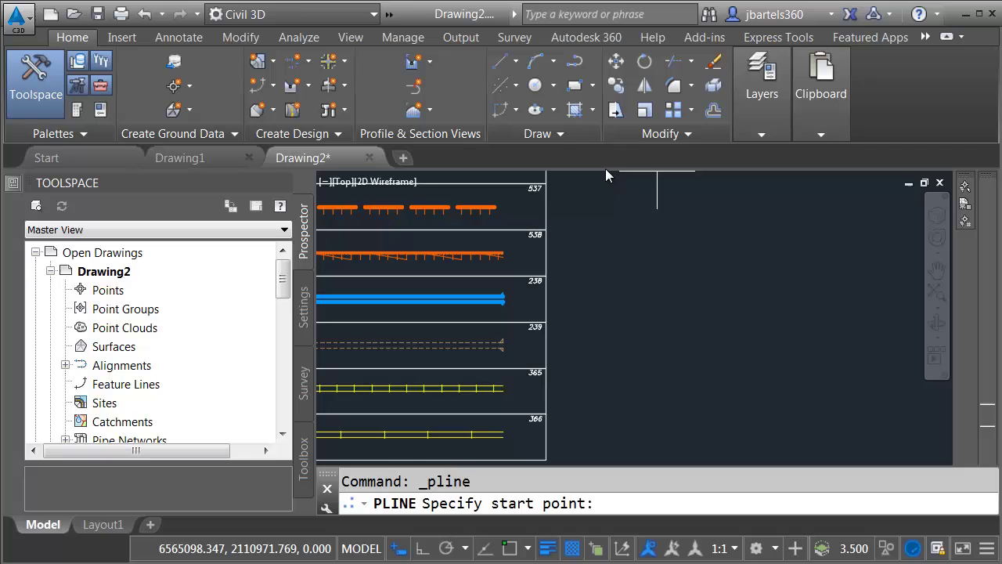
pyautogui.click(603, 216)
pyautogui.click(701, 217)
pyautogui.rightClick(738, 220)
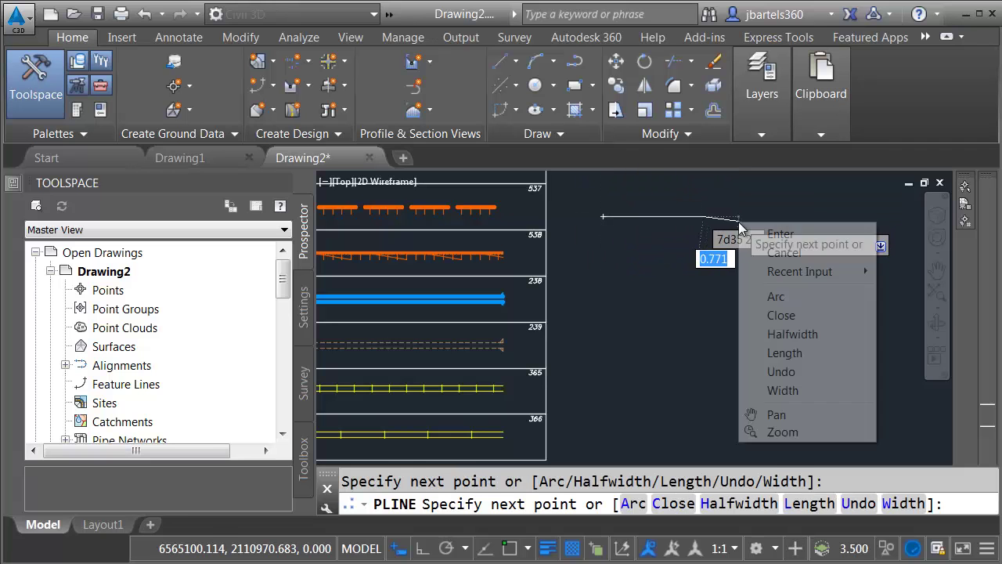
pyautogui.click(828, 299)
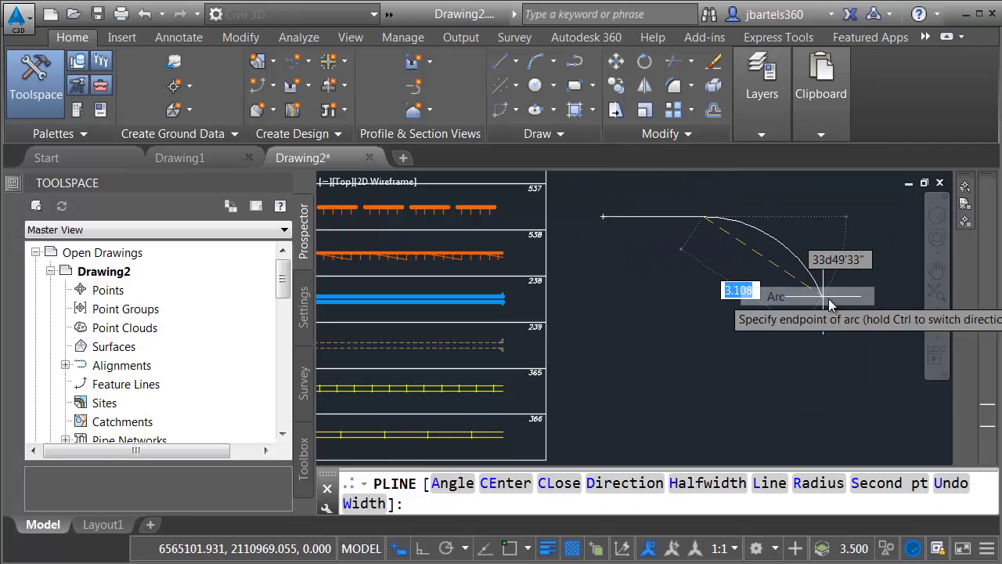
pyautogui.click(873, 292)
pyautogui.click(900, 286)
pyautogui.rightClick(925, 290)
pyautogui.click(944, 298)
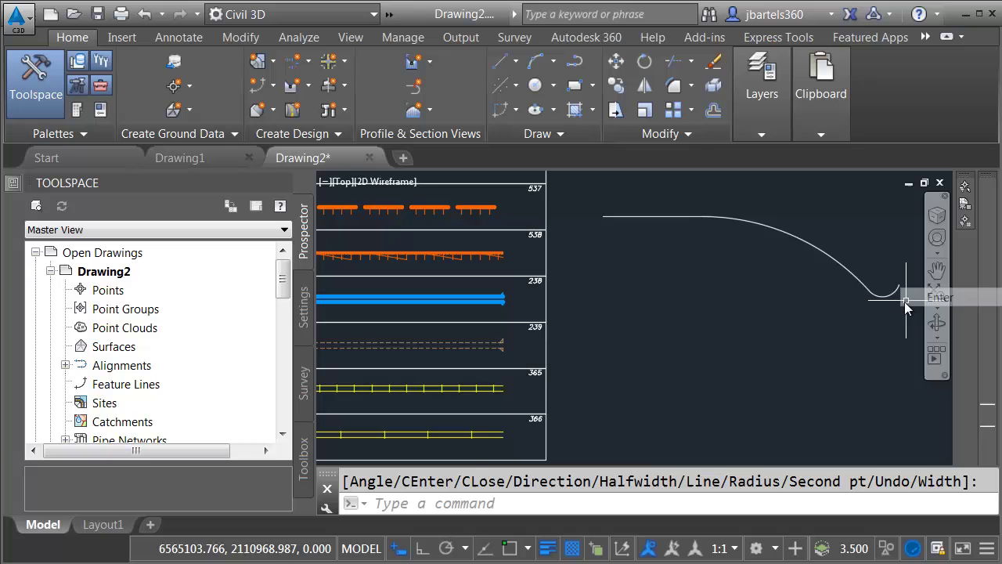
# Step: Copy the curved polyline twice, stacking the copies below the original
pyautogui.click(616, 86)
pyautogui.click(680, 216)
pyautogui.click(682, 232)
pyautogui.press('Return')
pyautogui.click(683, 234)
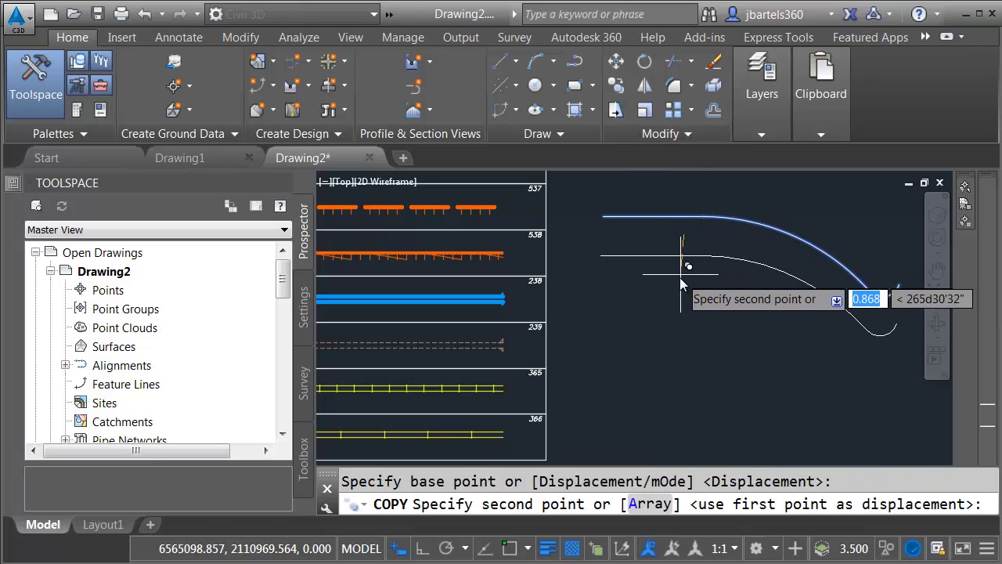
pyautogui.click(682, 285)
pyautogui.click(674, 354)
pyautogui.press('Escape')
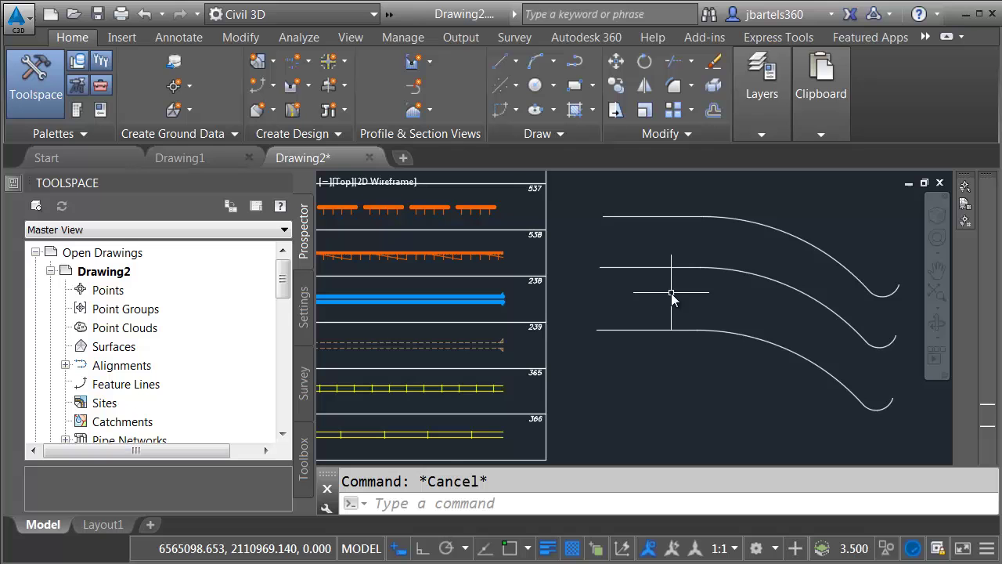
# Step: Use Match Properties to copy legend line 538's orange ticked linetype onto the top curving polyline
pyautogui.click(821, 135)
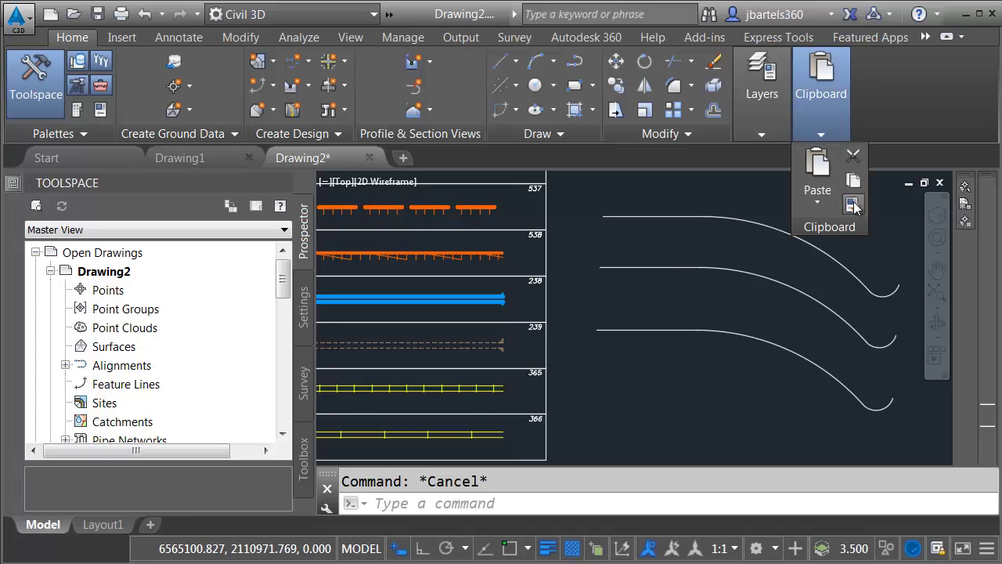
pyautogui.click(853, 204)
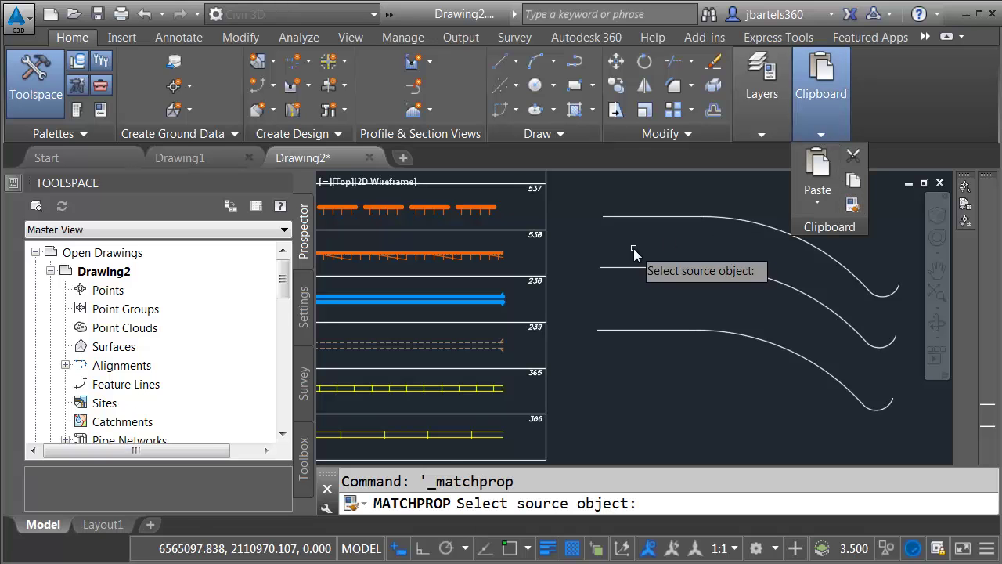
pyautogui.click(465, 256)
pyautogui.moveTo(425, 269); pyautogui.dragTo(521, 277, button='middle')
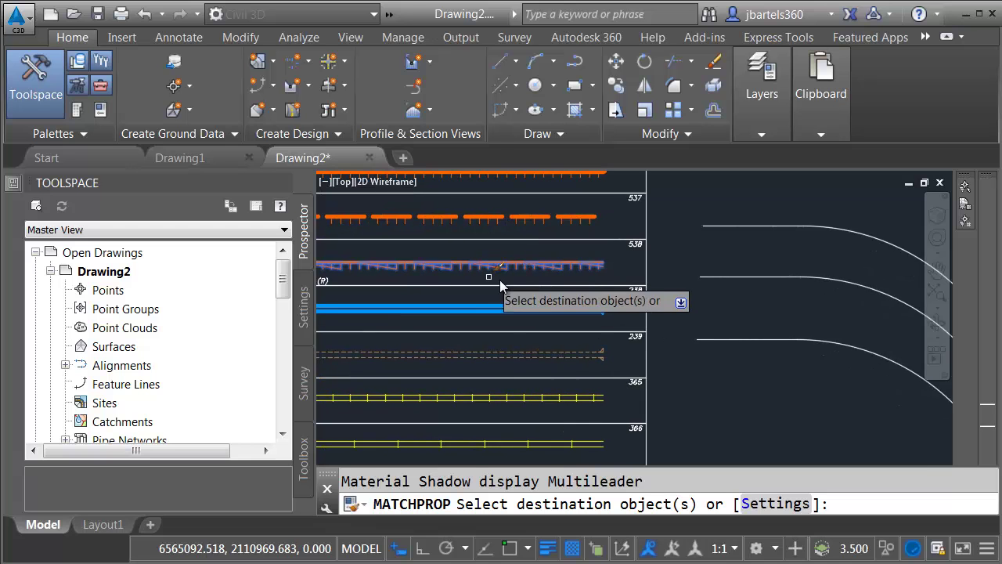
pyautogui.moveTo(586, 284); pyautogui.dragTo(449, 267, button='middle')
pyautogui.click(611, 213)
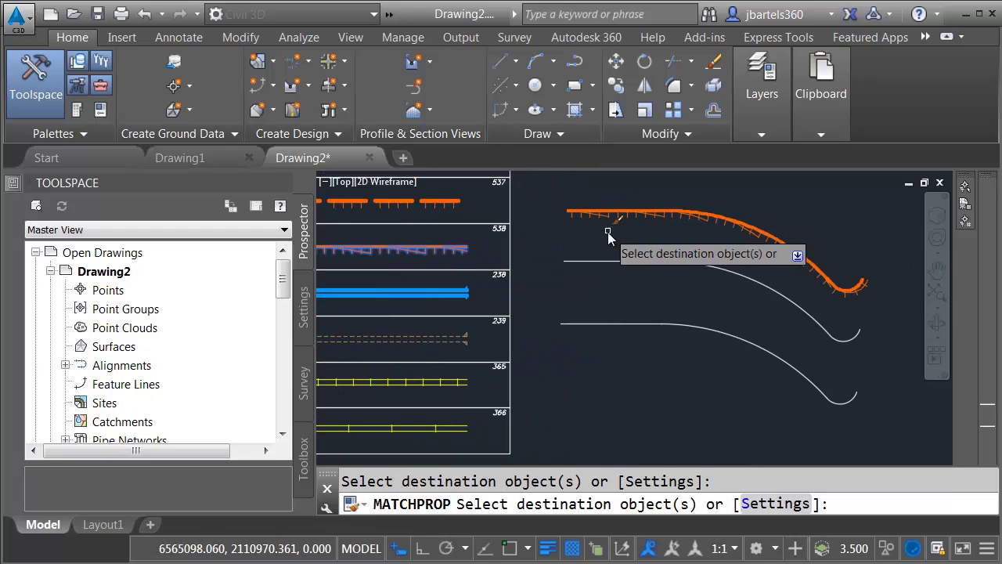
pyautogui.press('Escape')
pyautogui.scroll(2, 780, 264)
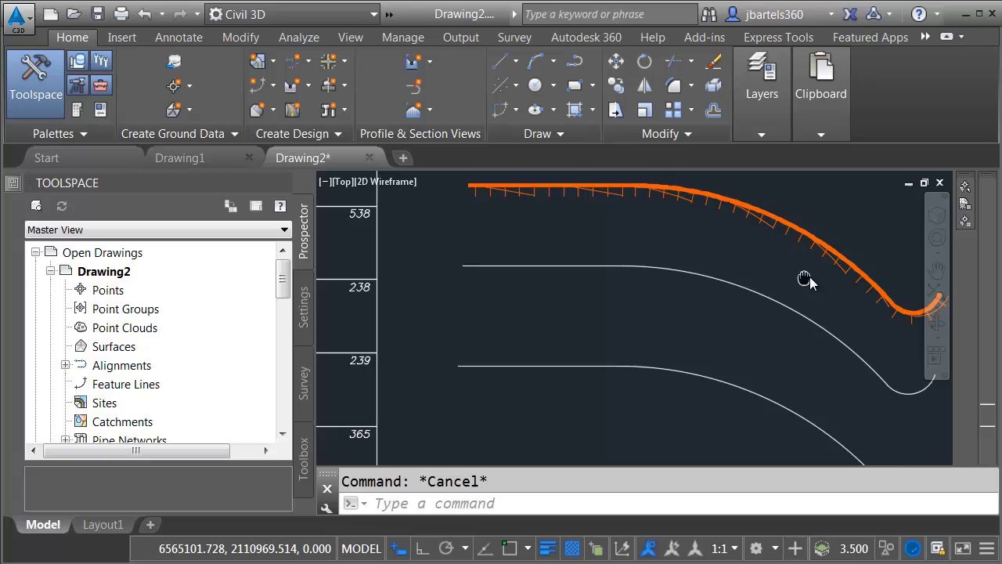
pyautogui.scroll(-3, 807, 280)
pyautogui.scroll(3, 544, 289)
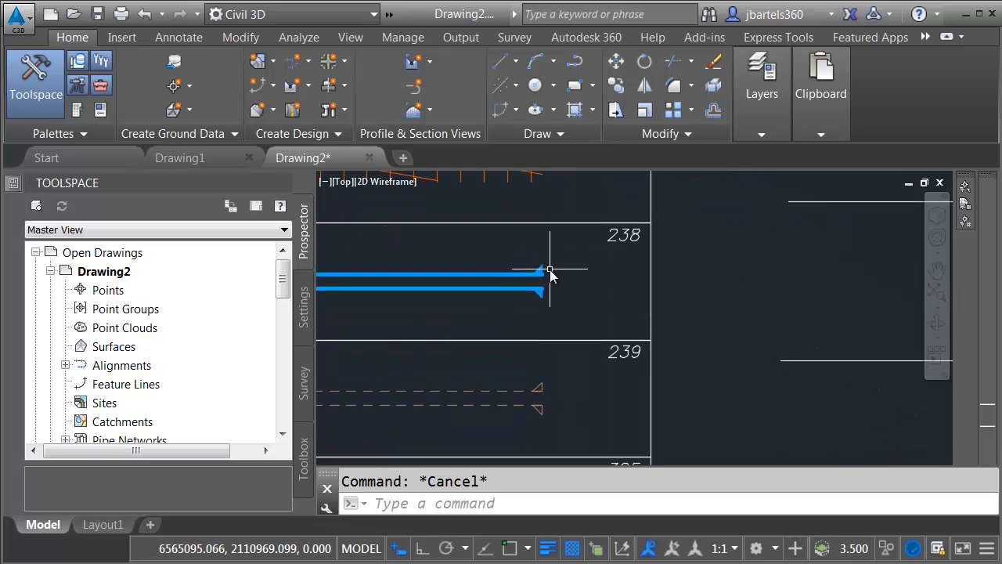
# Step: Match the middle curve to legend line 238's blue double-line linetype
pyautogui.click(815, 133)
pyautogui.click(853, 205)
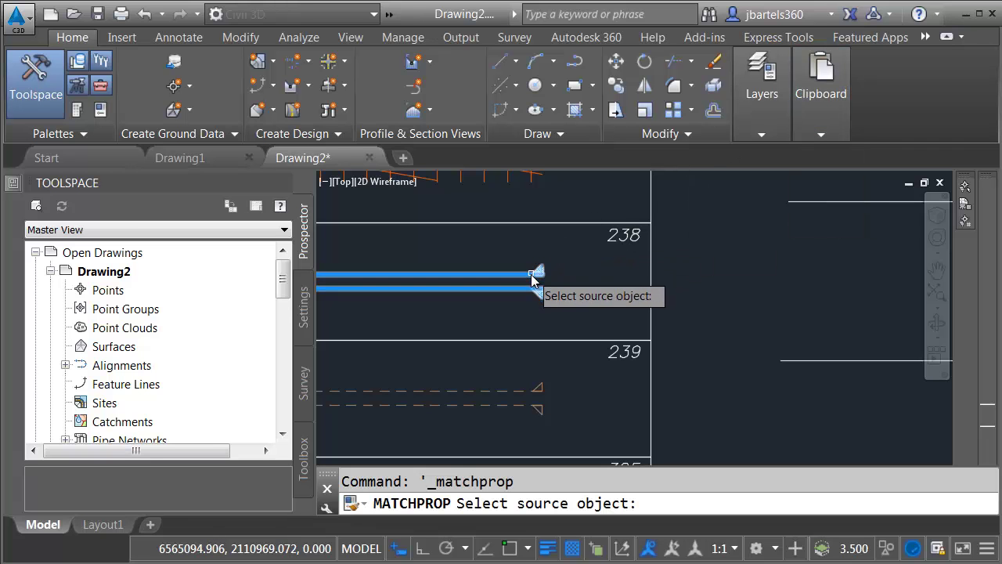
pyautogui.click(551, 272)
pyautogui.scroll(-3, 553, 272)
pyautogui.click(661, 243)
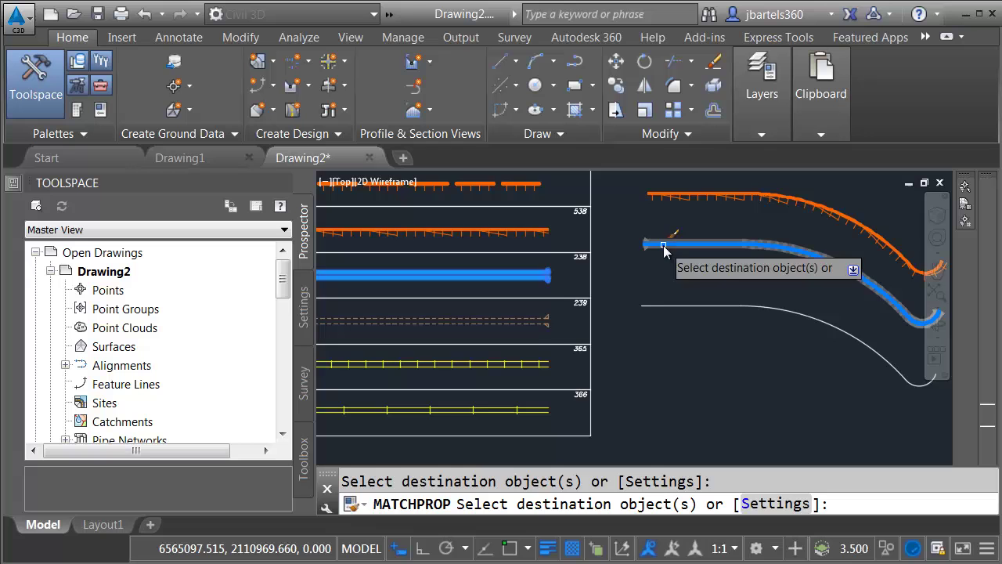
pyautogui.moveTo(667, 277); pyautogui.dragTo(537, 288, button='middle')
pyautogui.press('Escape')
pyautogui.scroll(5, 812, 336)
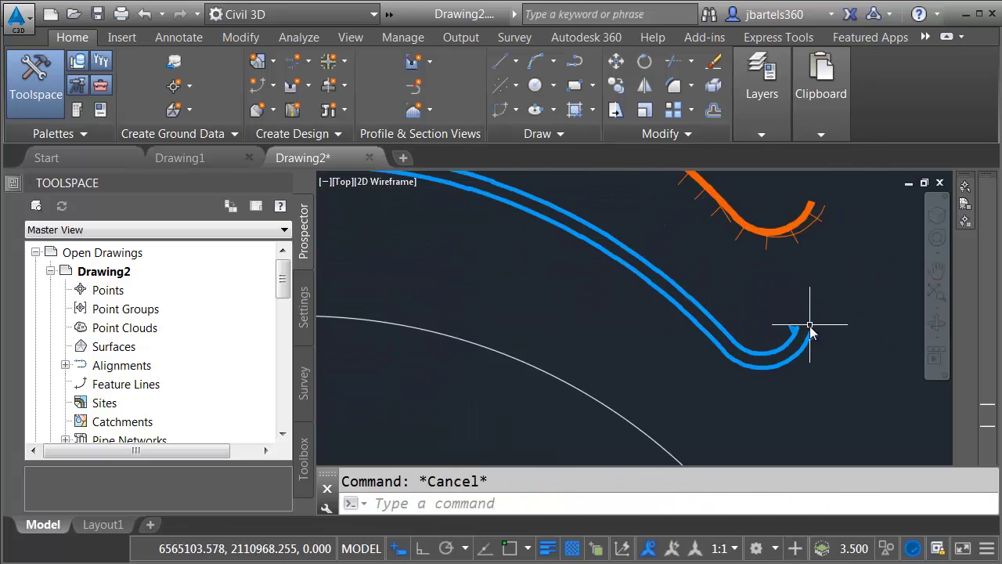
# Step: Grip-stretch the blue curve's arrow end point to a new position
pyautogui.click(781, 358)
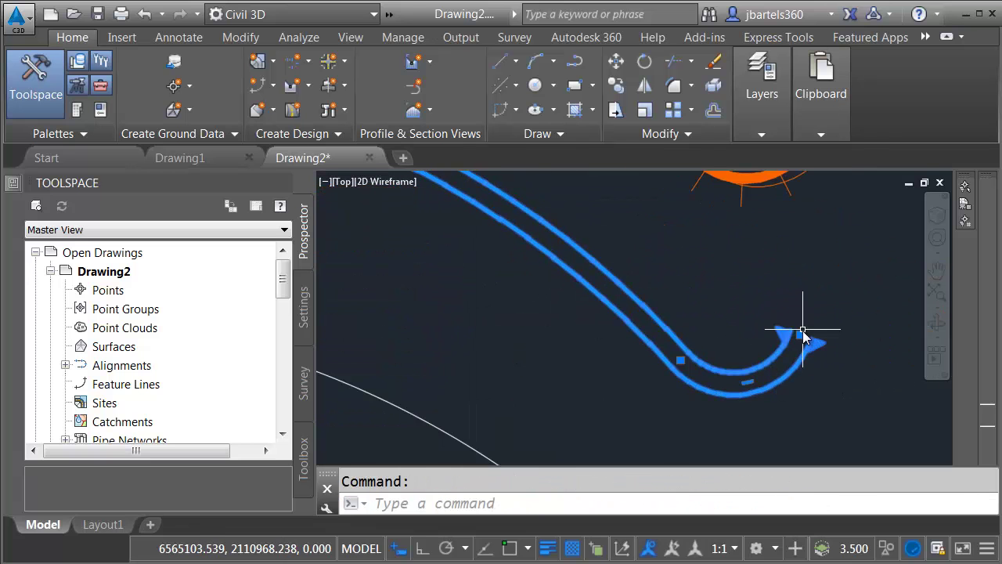
pyautogui.click(804, 337)
pyautogui.click(852, 321)
pyautogui.click(852, 321)
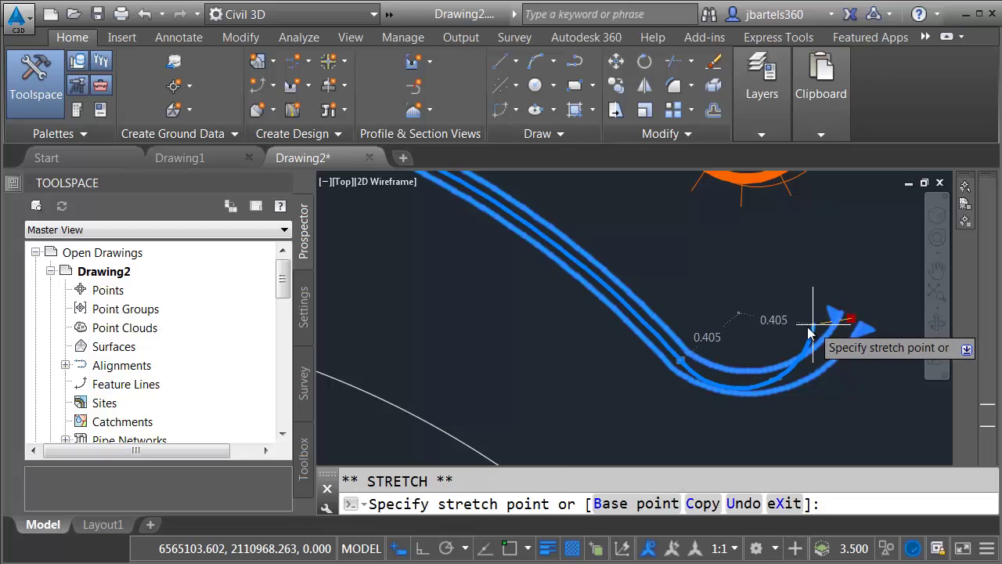
pyautogui.click(798, 316)
pyautogui.press('Escape')
pyautogui.scroll(-3, 740, 286)
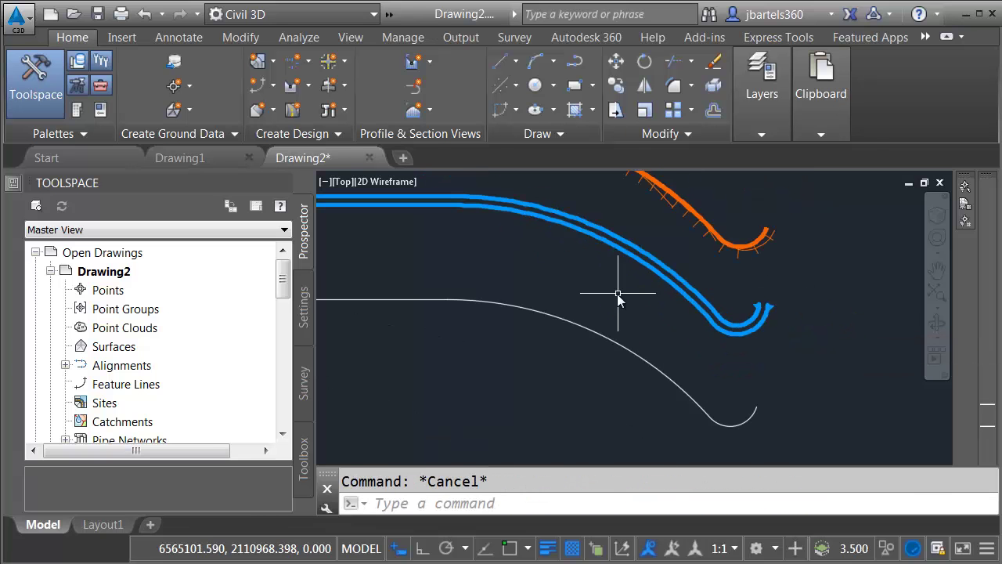
pyautogui.moveTo(709, 302); pyautogui.dragTo(729, 321, button='middle')
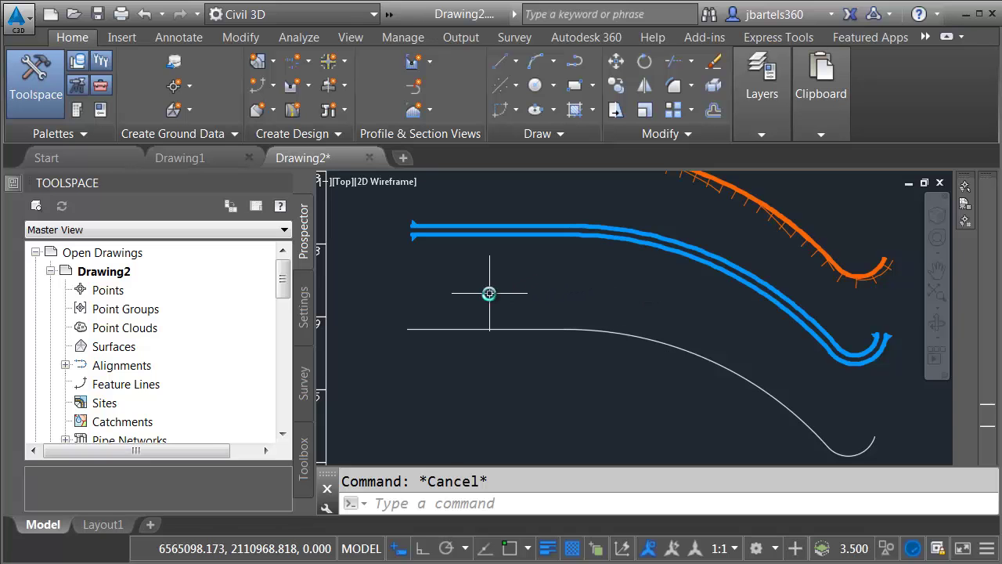
pyautogui.moveTo(488, 290)
pyautogui.mouseDown(button='middle')
pyautogui.moveTo(476, 274)
pyautogui.moveTo(643, 236)
pyautogui.mouseUp(button='middle')
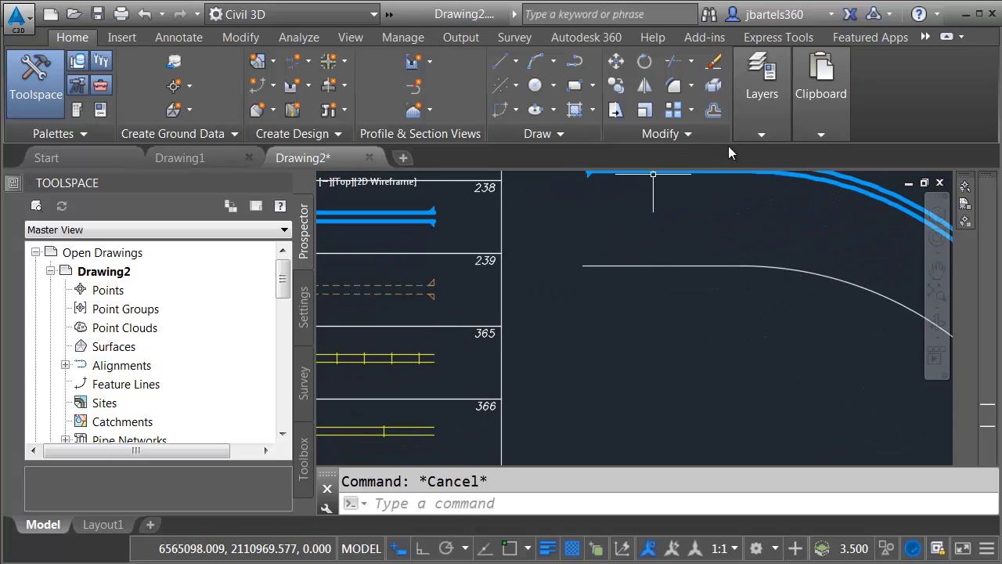
# Step: Match the bottom curve to row 365's yellow ticked railroad linetype
pyautogui.click(821, 134)
pyautogui.click(853, 204)
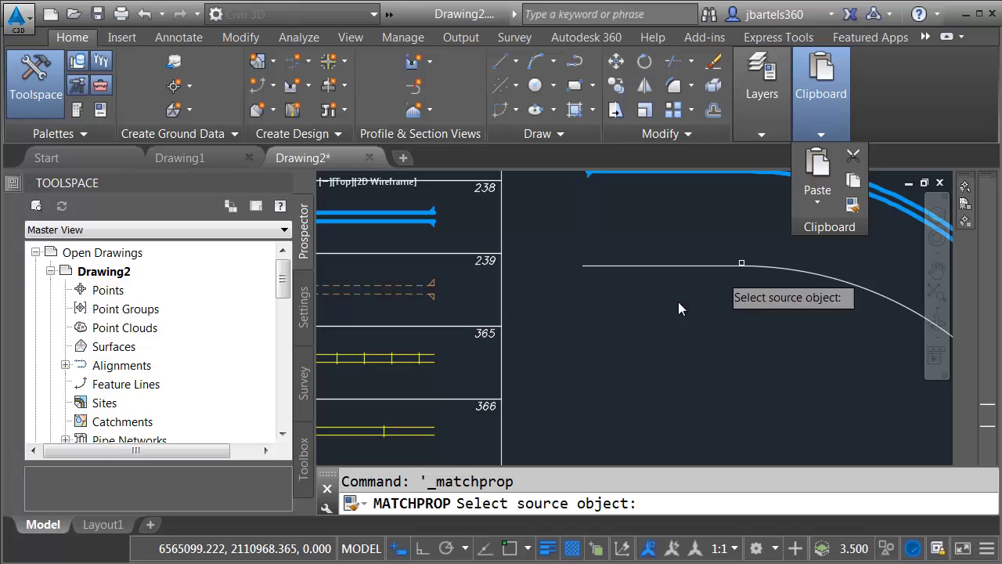
pyautogui.click(420, 358)
pyautogui.moveTo(630, 313)
pyautogui.mouseDown(button='middle')
pyautogui.moveTo(577, 315)
pyautogui.moveTo(599, 327)
pyautogui.moveTo(503, 329)
pyautogui.moveTo(775, 469)
pyautogui.moveTo(826, 413)
pyautogui.mouseUp(button='middle')
pyautogui.click(559, 266)
pyautogui.scroll(-5, 581, 370)
pyautogui.press('Escape')
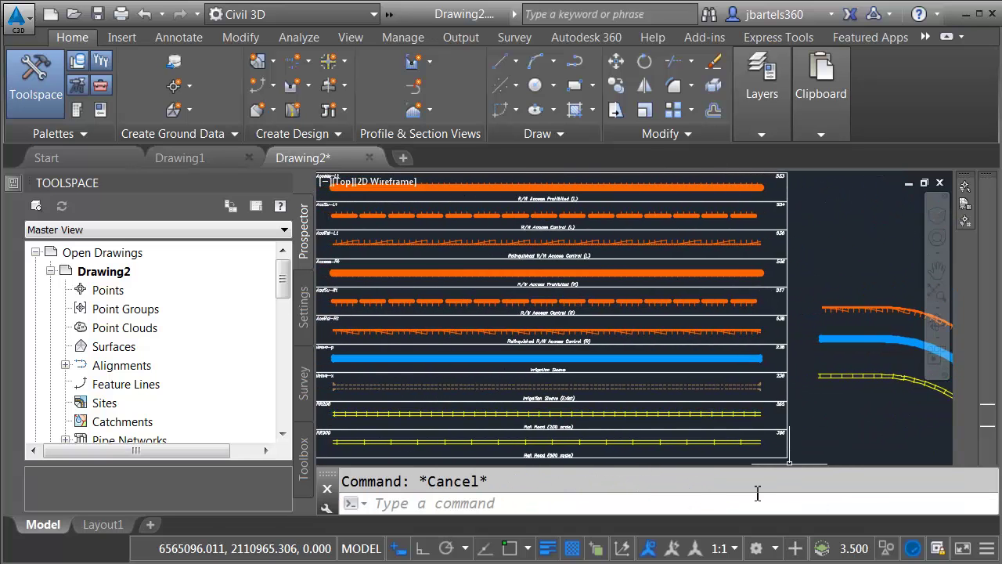